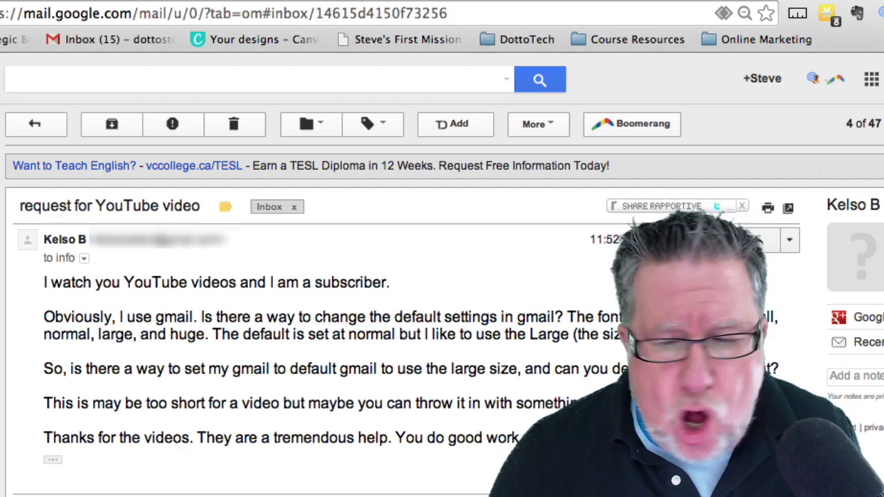
Open Gmail's General settings and review default text style, conversation view, Send and Archive, Undo Send
click(883, 123)
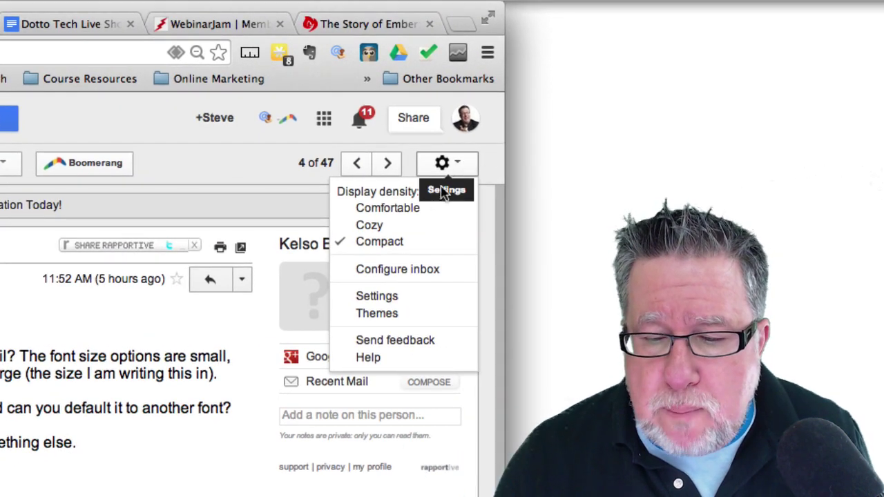
click(409, 297)
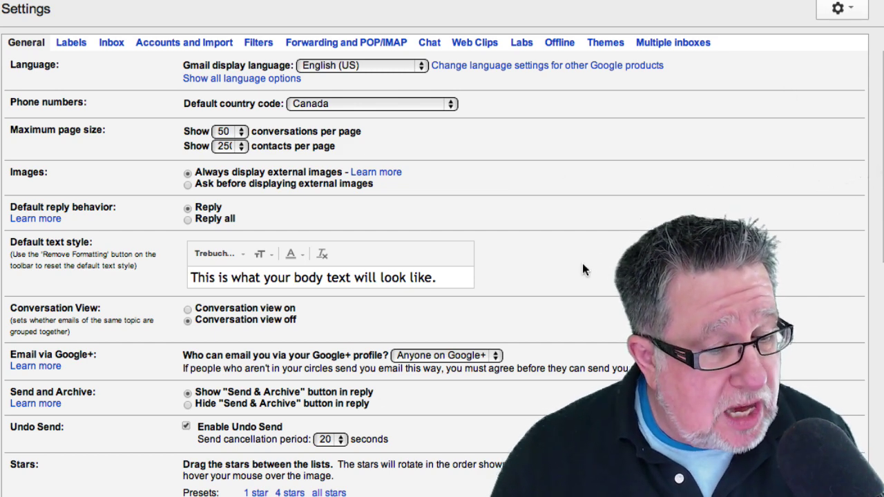
scroll(506, 310, down, 3)
scroll(506, 309, down, 3)
scroll(506, 310, up, 5)
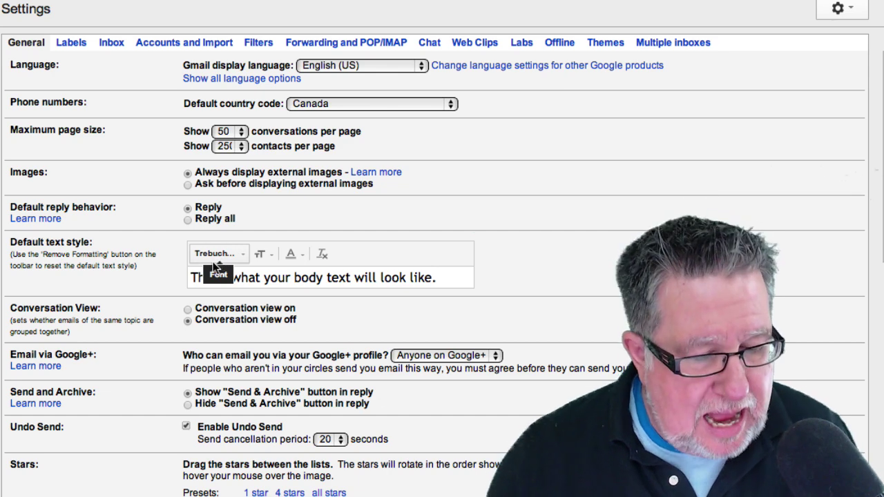
Try Sans Serif at Normal size as the default text style
click(220, 253)
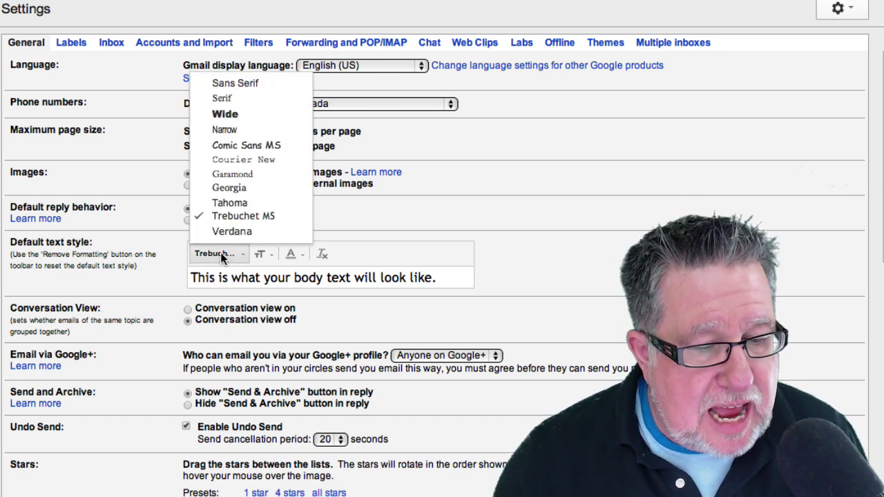
click(255, 85)
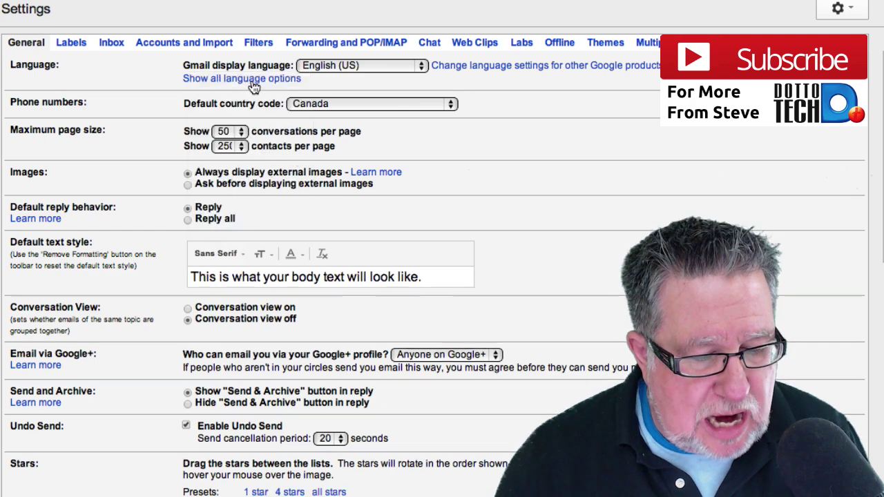
click(261, 254)
click(301, 191)
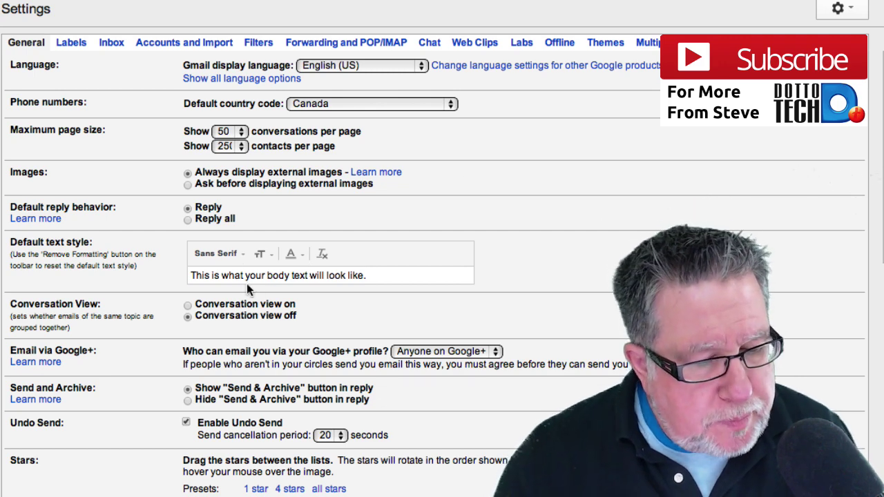
Set the default text style to Trebuchet MS at Large size
click(207, 254)
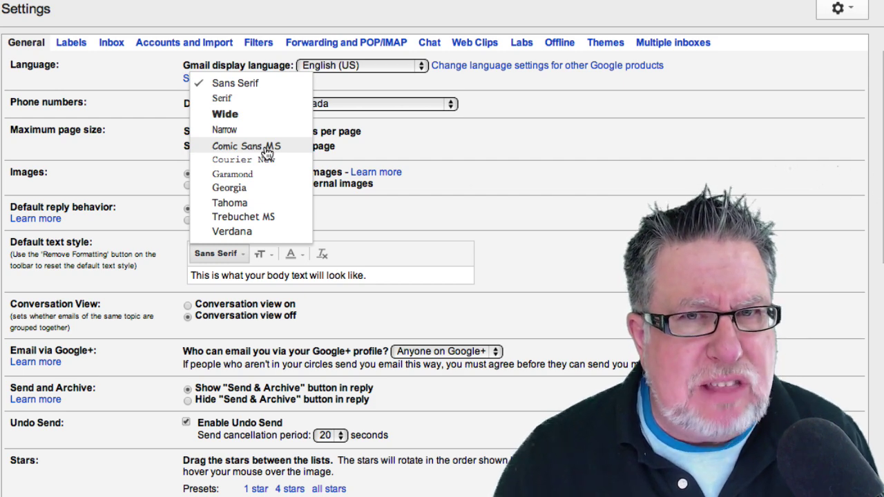
click(266, 218)
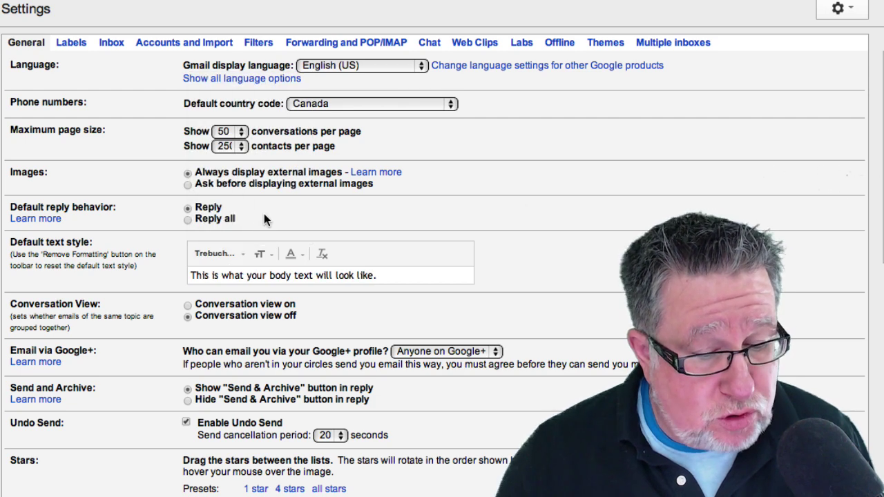
click(260, 254)
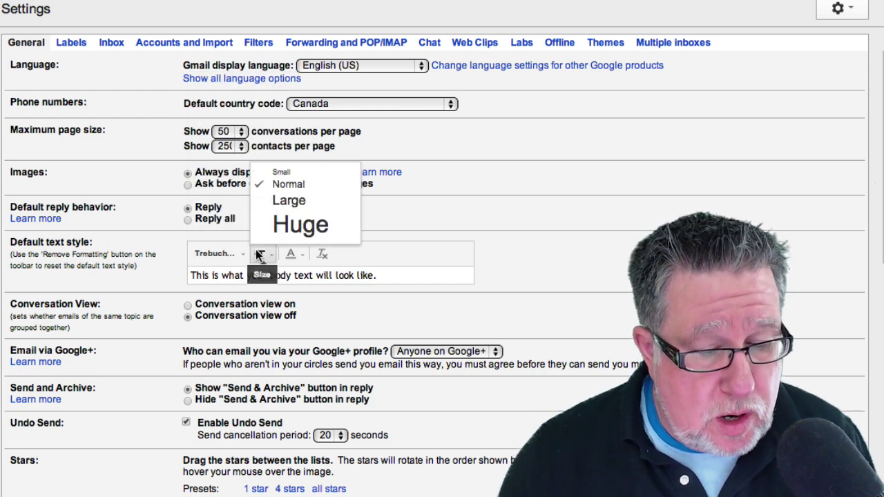
click(290, 201)
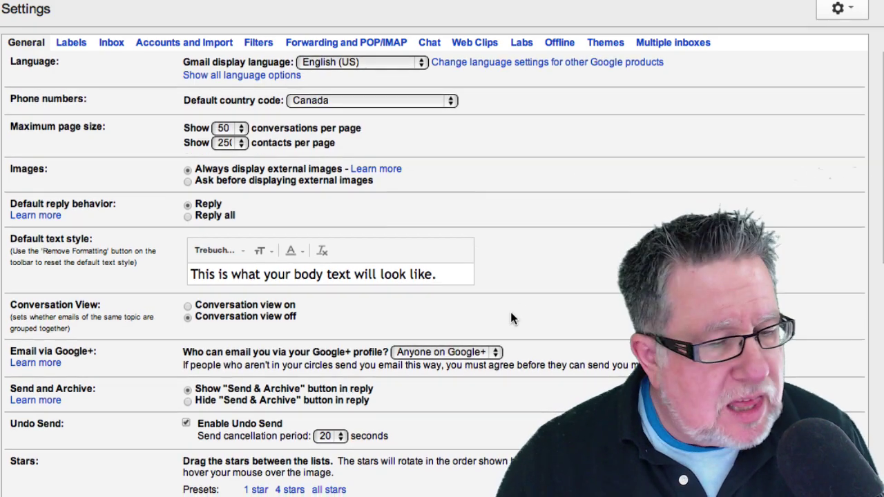
Start a blank new message with the C shortcut to preview the text style
scroll(511, 312, down, 4)
scroll(511, 312, down, 2)
scroll(510, 310, up, 2)
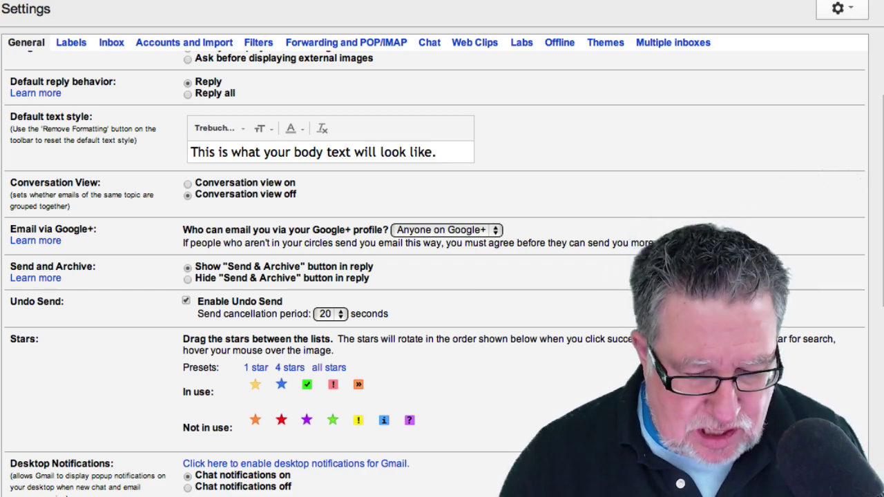
scroll(443, 438, down, 20)
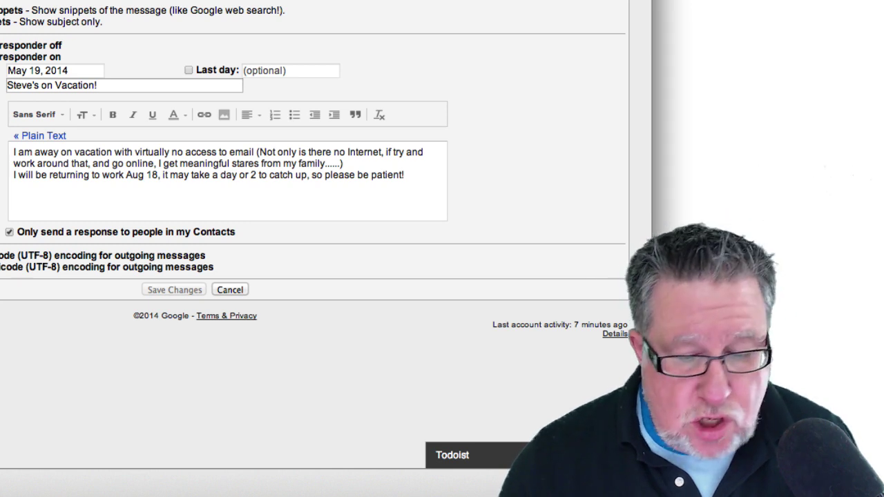
key(c)
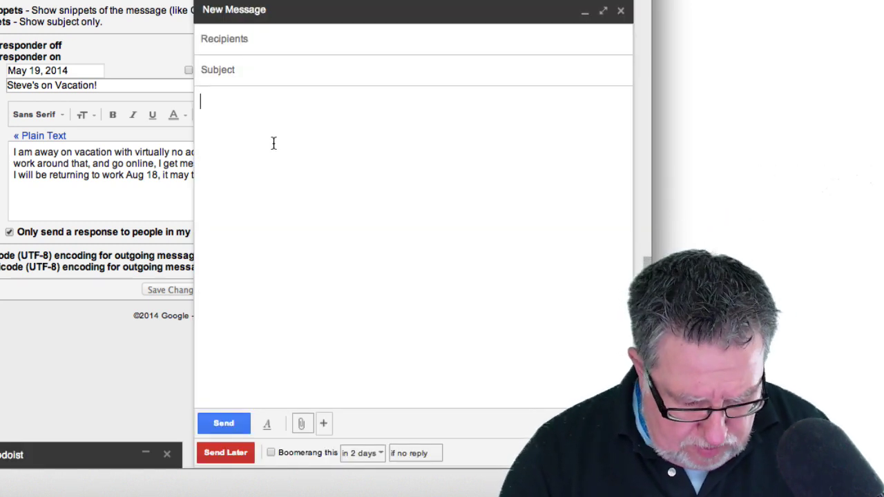
Write the sample line 'Me to read is easy' in the draft, then save and close it
text(treb)
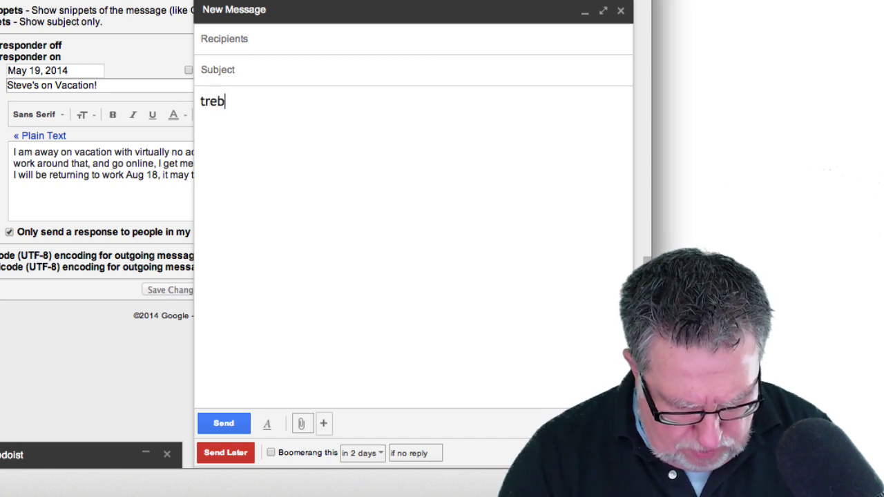
text(uche)
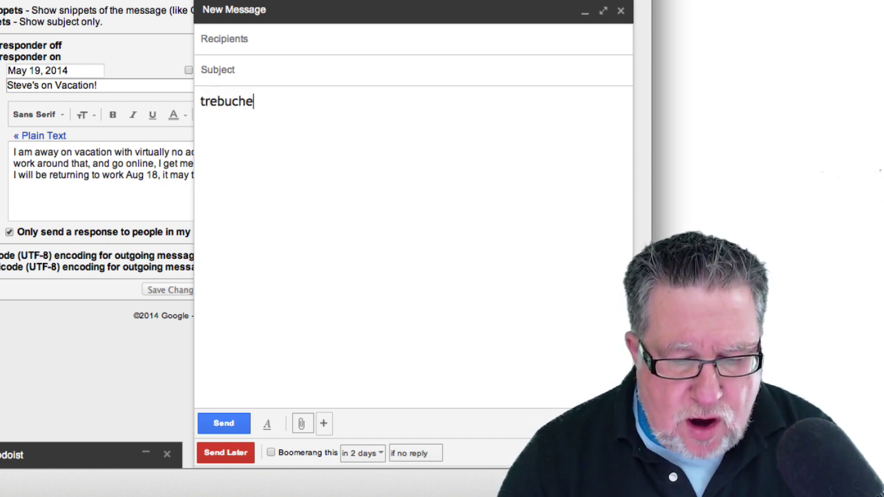
key(BackSpace)
key(BackSpace)
key(BackSpace)
key(BackSpace)
key(BackSpace)
key(BackSpace)
key(BackSpace)
key(BackSpace)
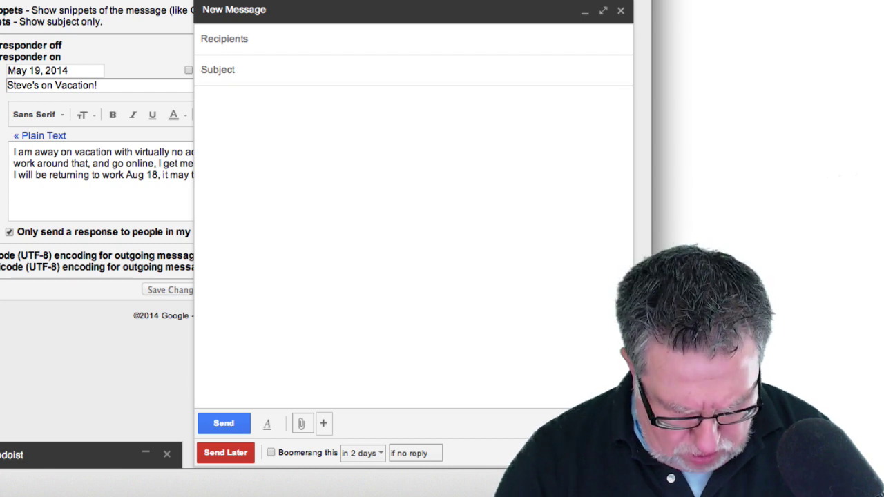
text(Me to read is e)
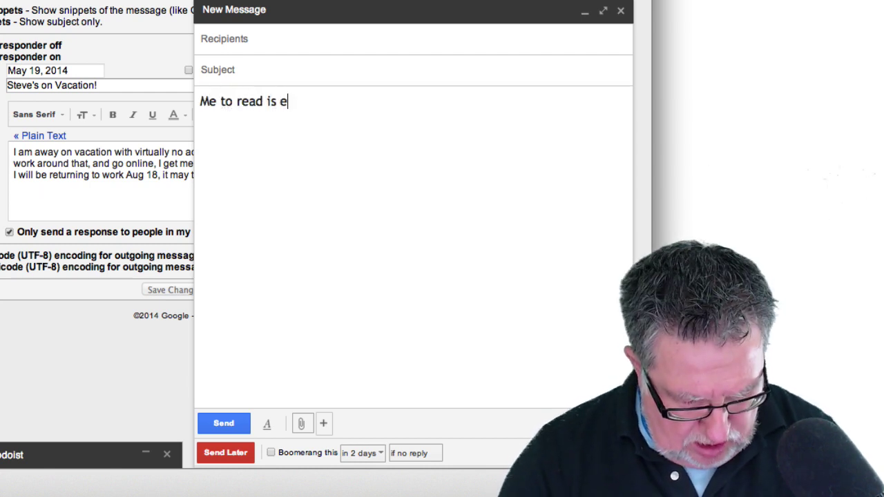
text(asy)
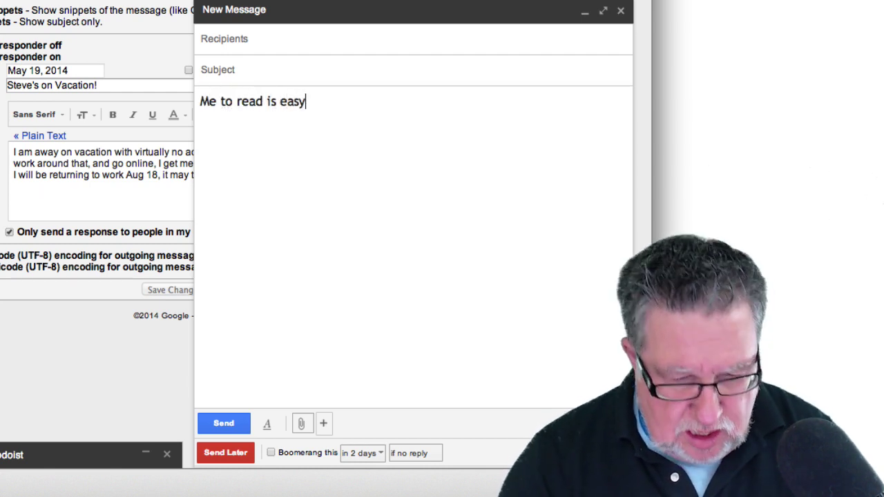
click(622, 13)
scroll(470, 69, up, 1)
scroll(464, 81, up, 10)
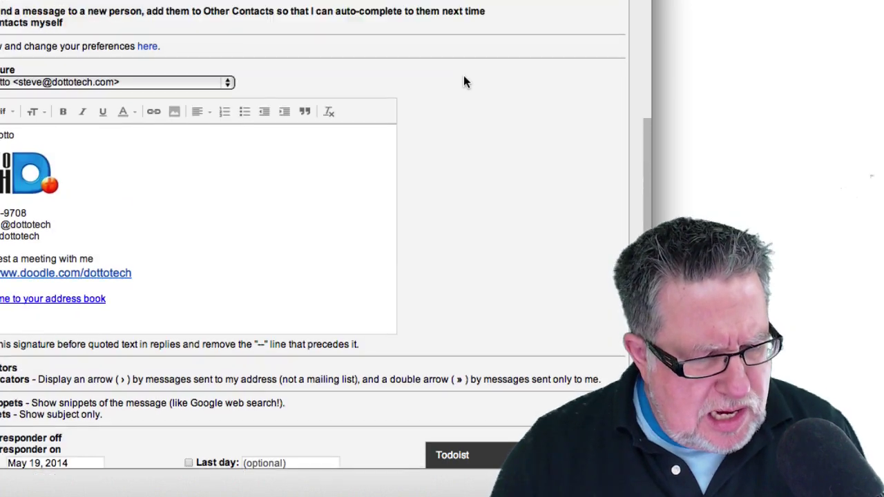
scroll(463, 75, up, 15)
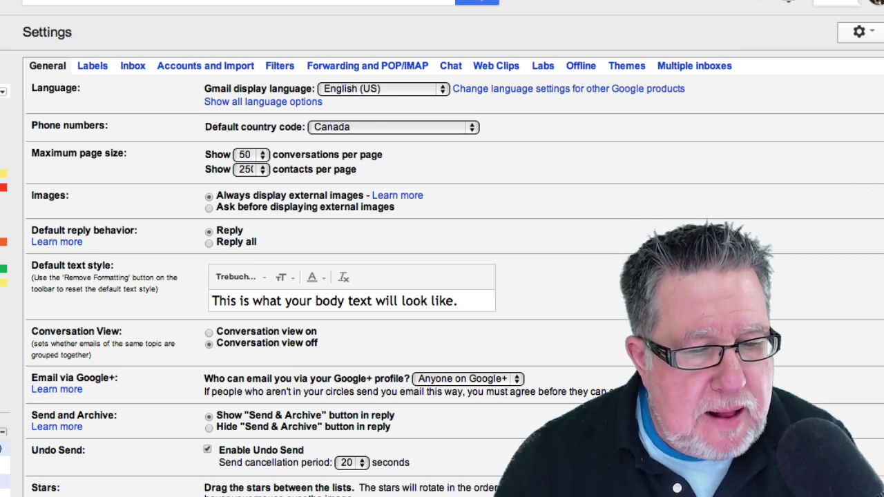
Return to the inbox and open the [Update] Skype call conversation via the sender's recent messages
key(g)
key(i)
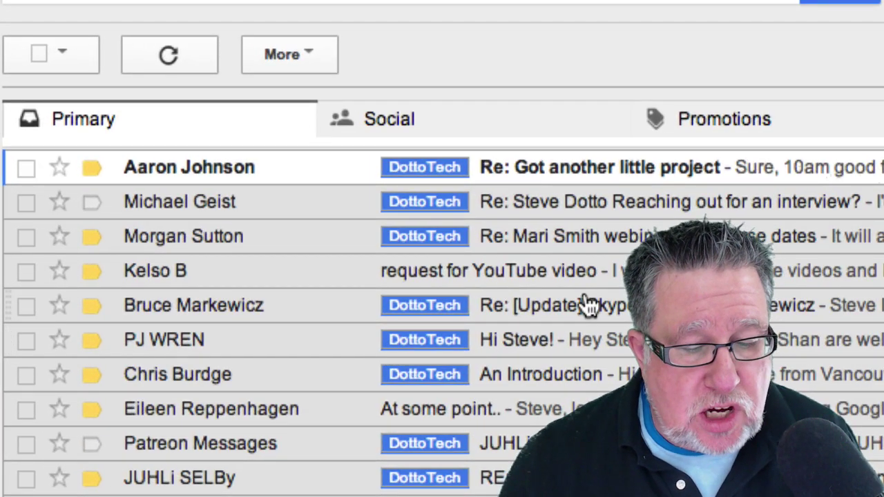
click(587, 304)
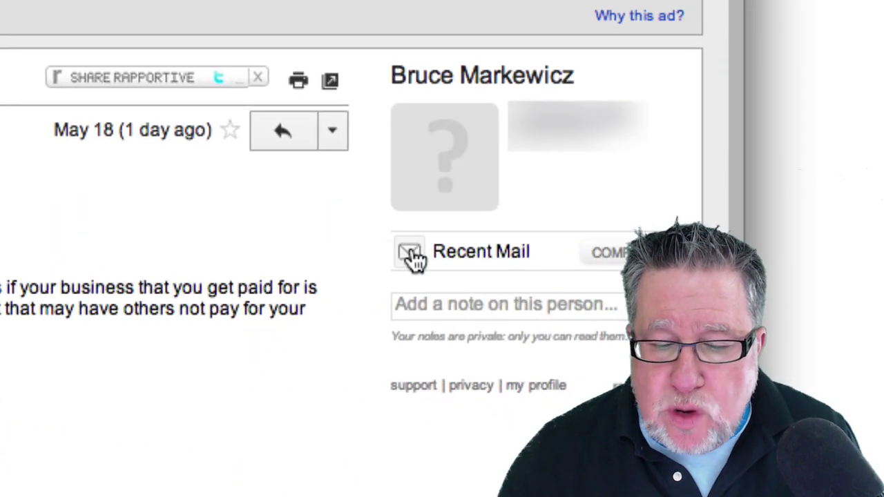
click(823, 302)
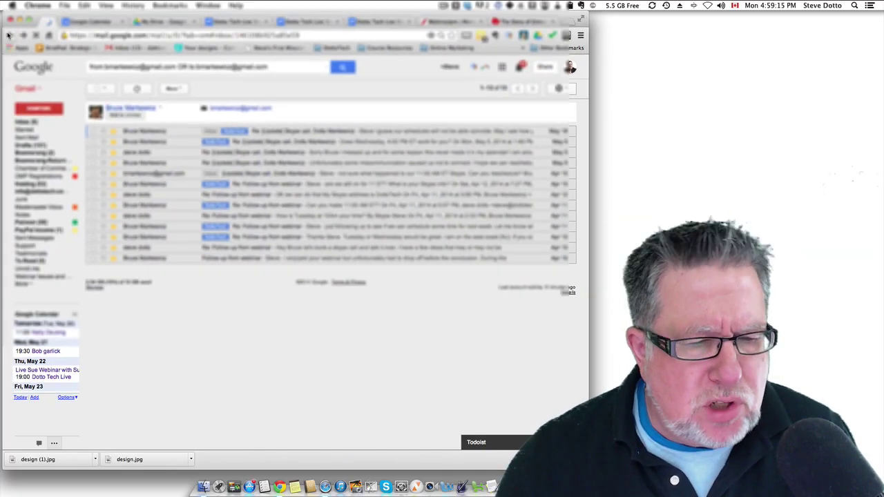
click(360, 131)
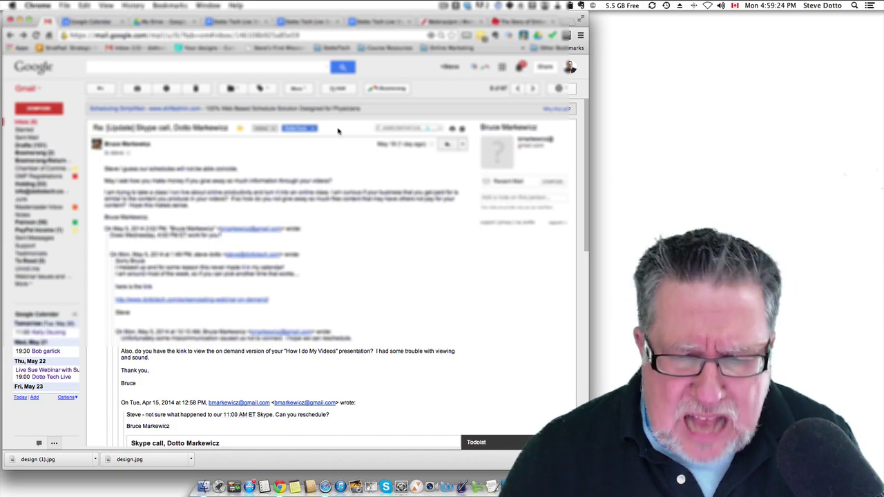
Turn on conversation view in General settings and save the changes
click(559, 88)
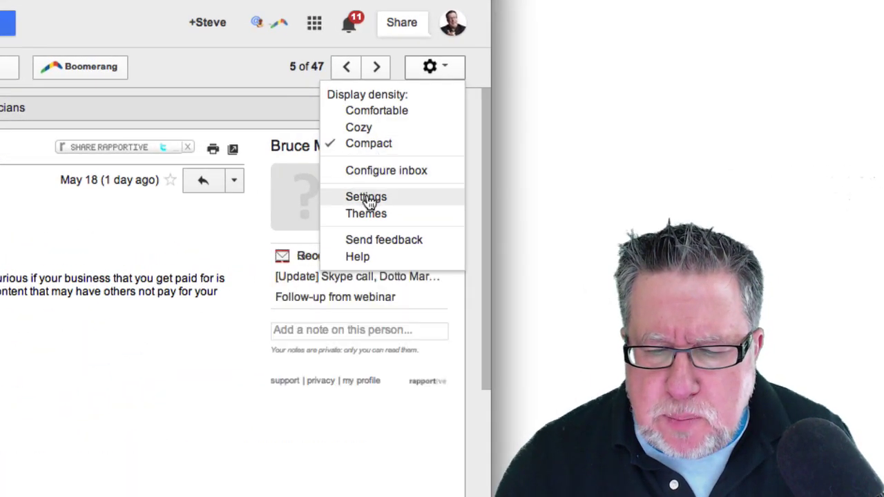
click(368, 200)
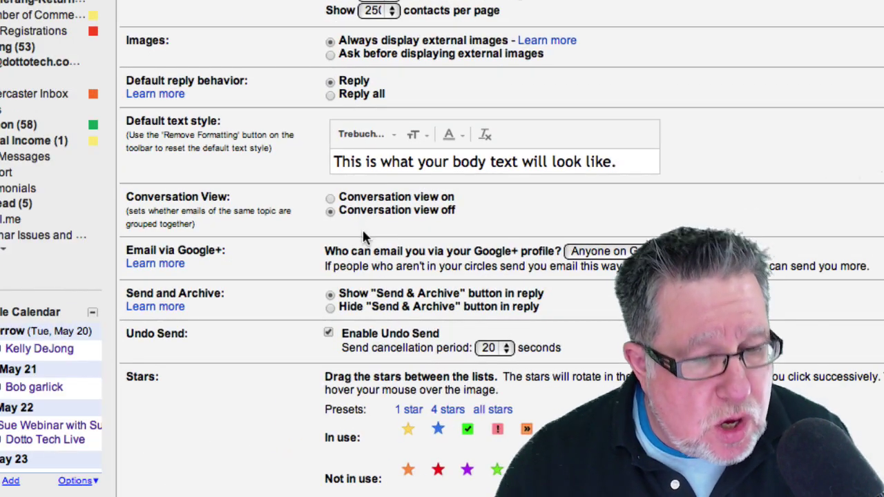
click(331, 199)
scroll(335, 201, down, 15)
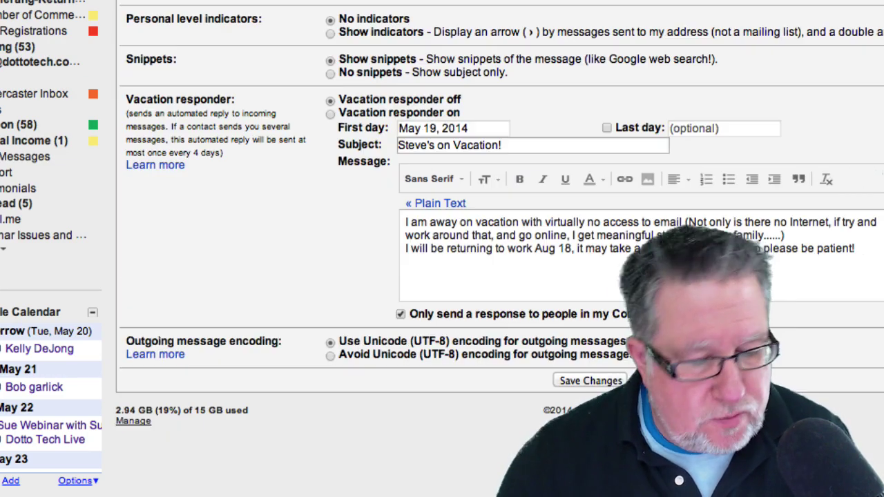
click(589, 381)
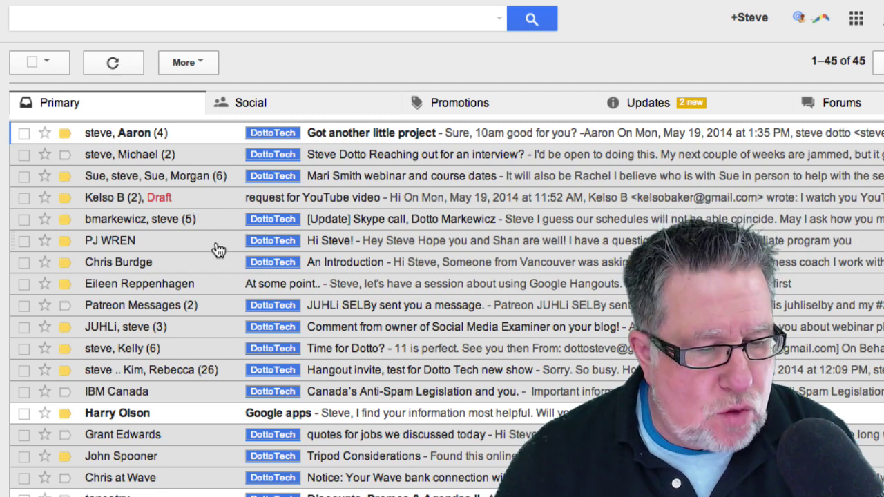
Open the [Update] Skype call thread to see its three messages grouped together
click(382, 226)
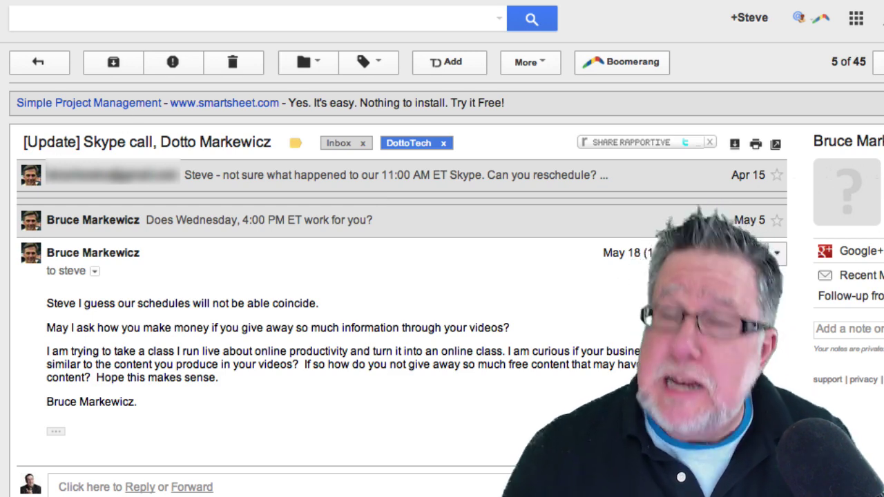
Open General settings and scroll through its options to review them
click(881, 62)
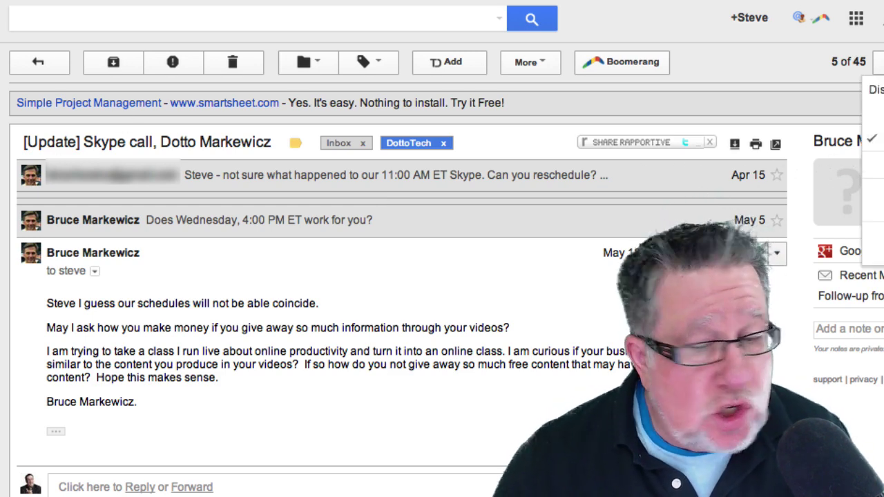
click(877, 192)
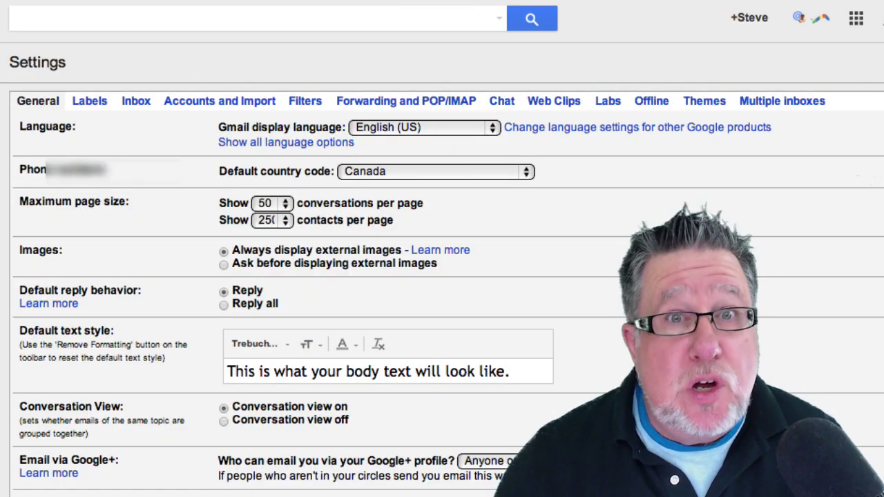
scroll(442, 304, down, 3)
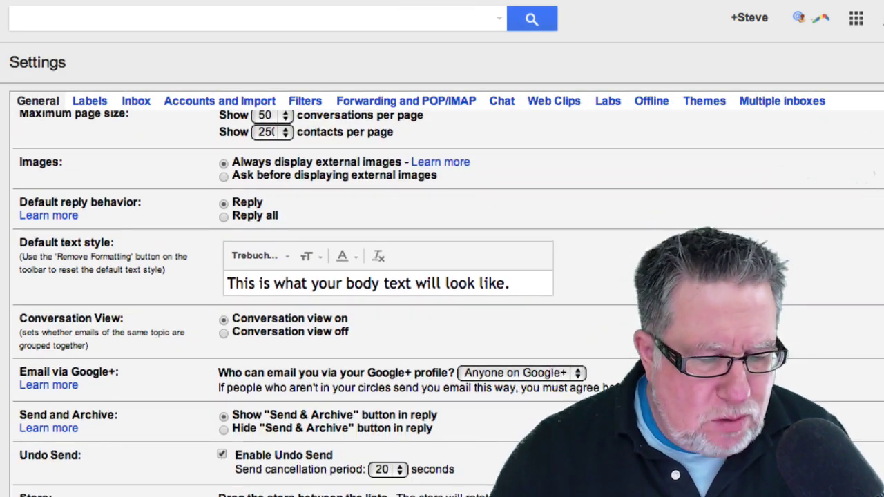
scroll(442, 304, down, 2)
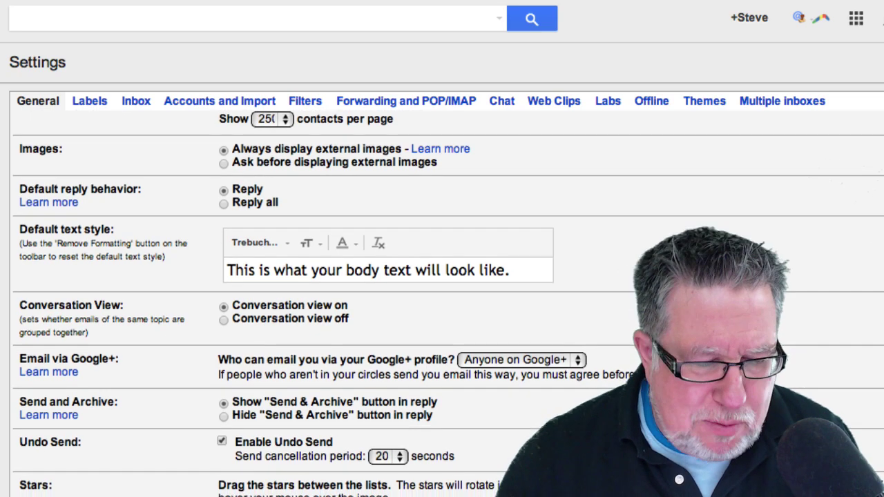
scroll(442, 304, down, 15)
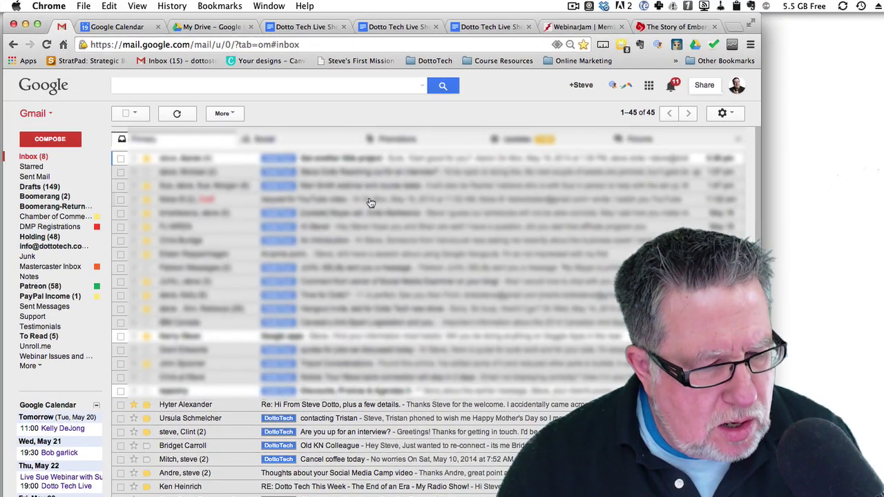
Send a reply in the 'request for YouTube video' conversation
click(370, 200)
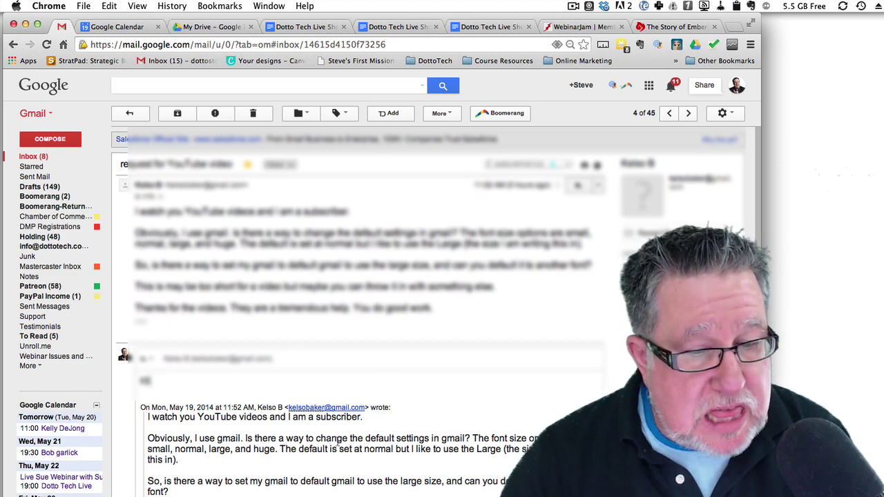
scroll(346, 415, down, 5)
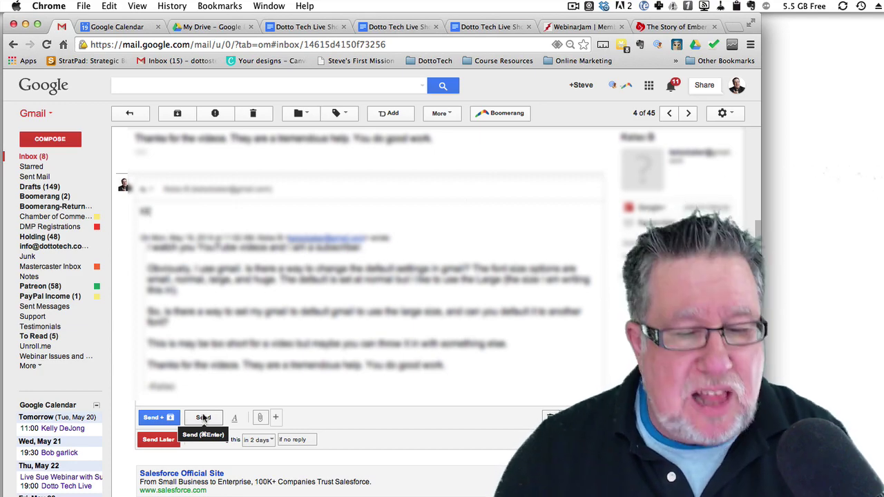
click(203, 418)
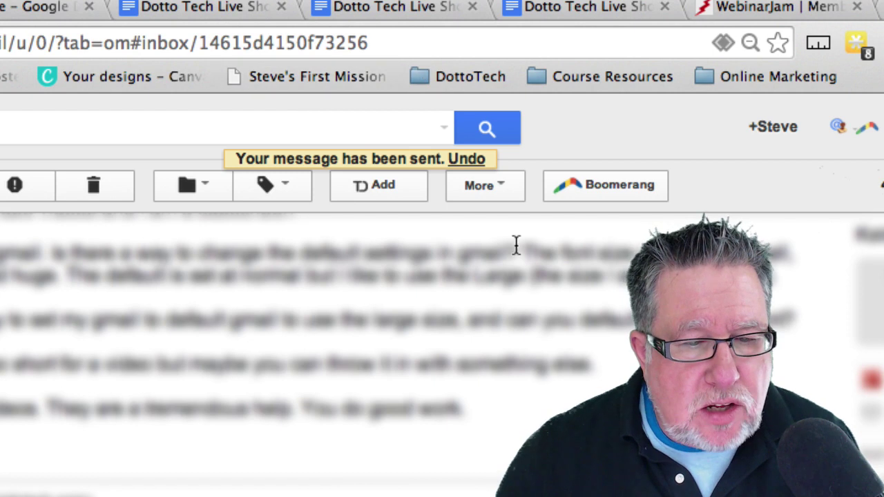
Undo the sent reply, then review the enabled Labs features, including Undo Send
click(475, 165)
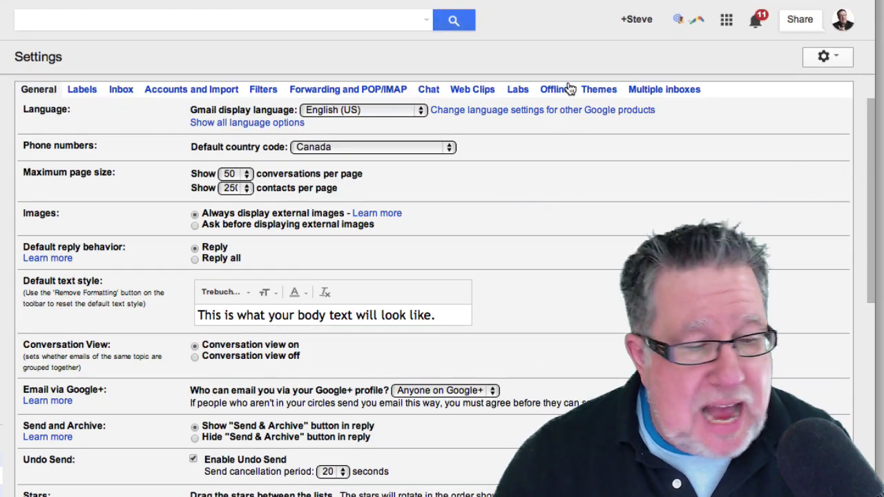
click(518, 90)
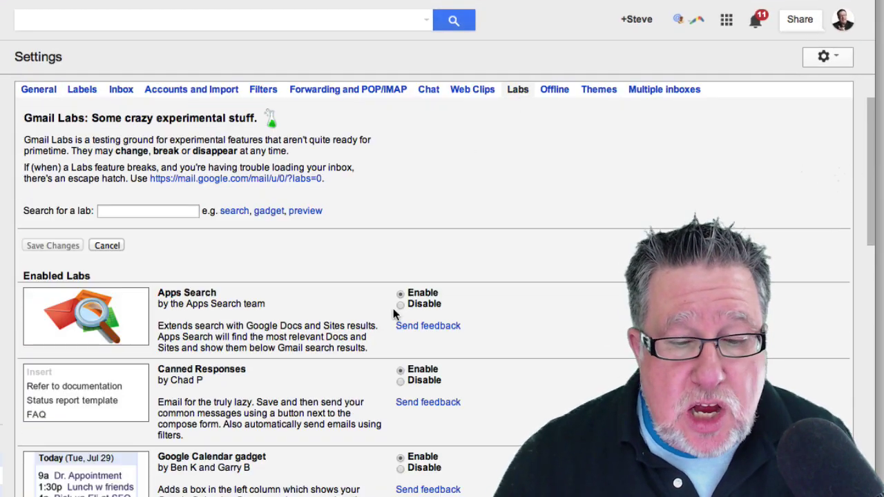
scroll(384, 314, down, 1)
scroll(384, 310, down, 5)
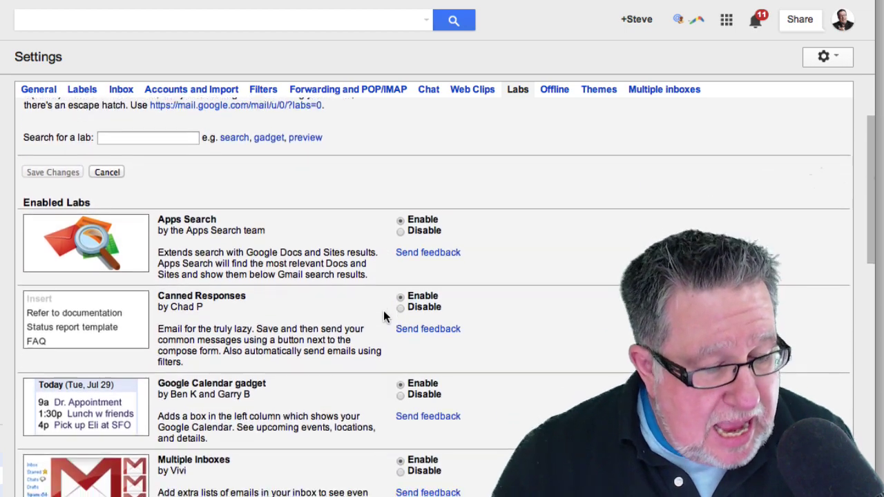
scroll(209, 426, down, 4)
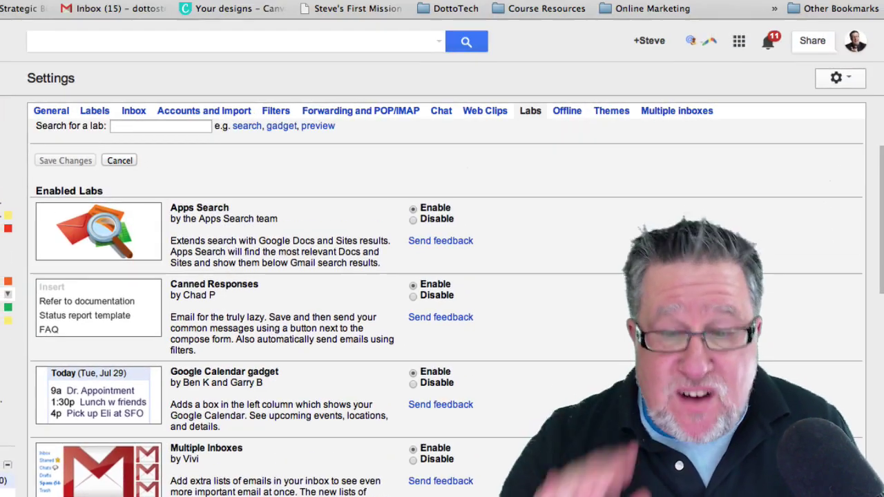
Leave the Labs page for General settings through the gear menu
click(840, 78)
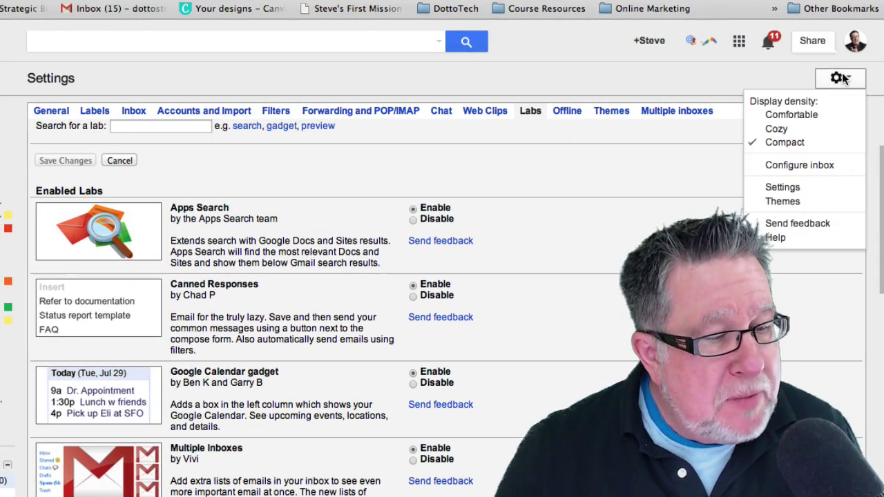
click(826, 190)
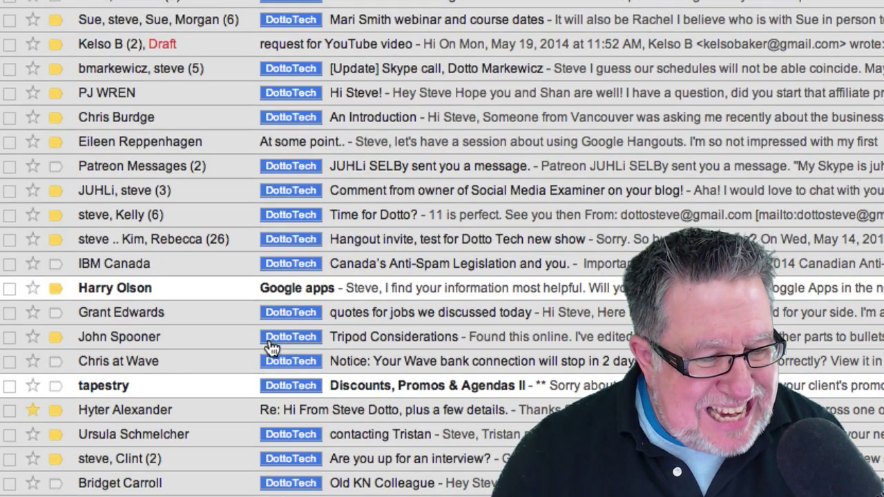
Scroll down the threaded inbox toward the 'request for YouTube video' conversation
scroll(267, 349, down, 3)
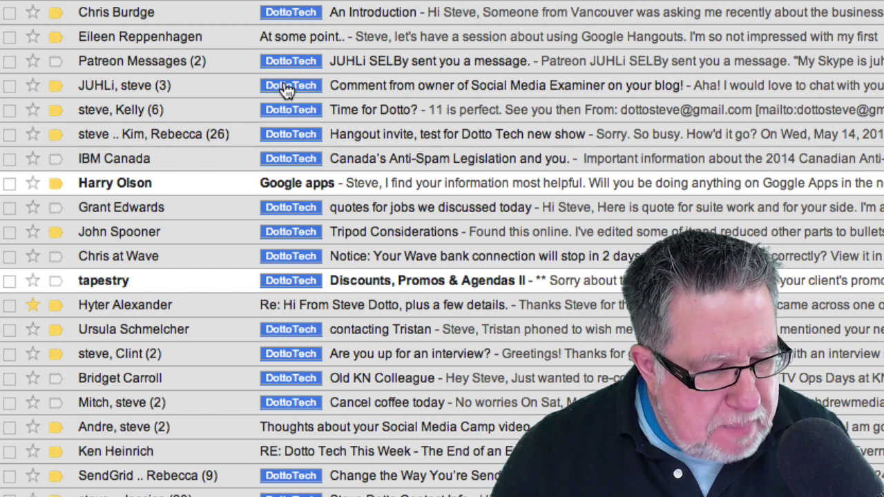